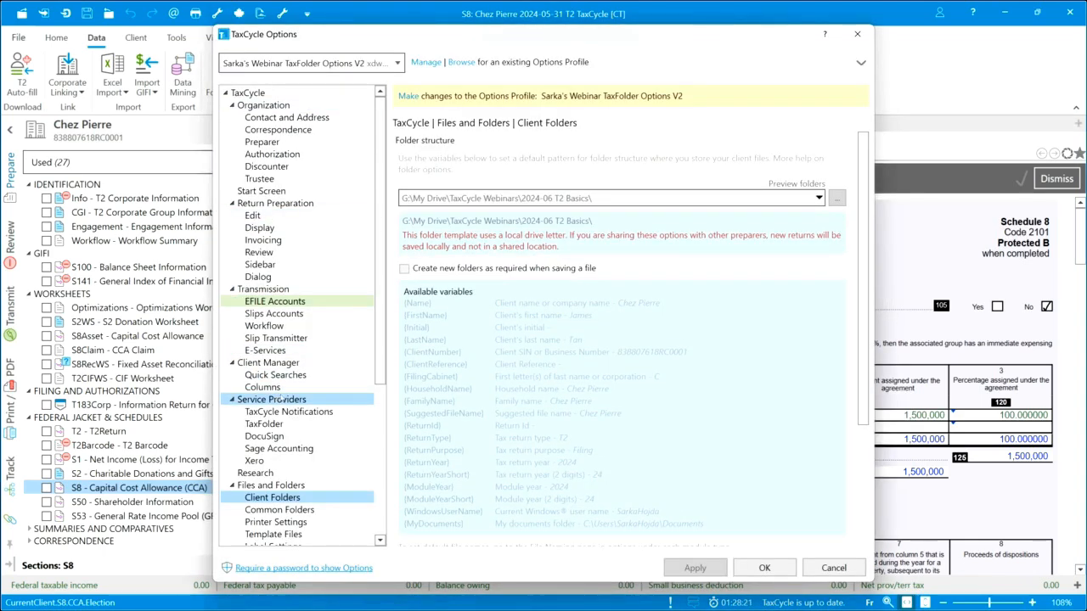
# Enable showing the Sage Accounting and Xero integrations in the Service Providers options, and save the options
pyautogui.scroll(-1, 279, 399)
pyautogui.click(279, 415)
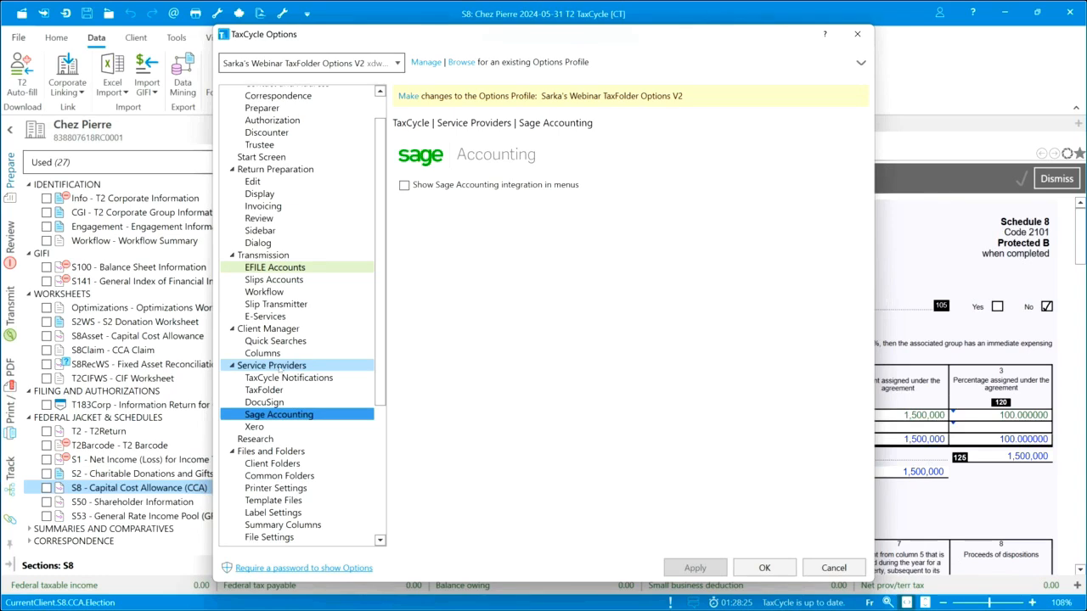
pyautogui.click(404, 185)
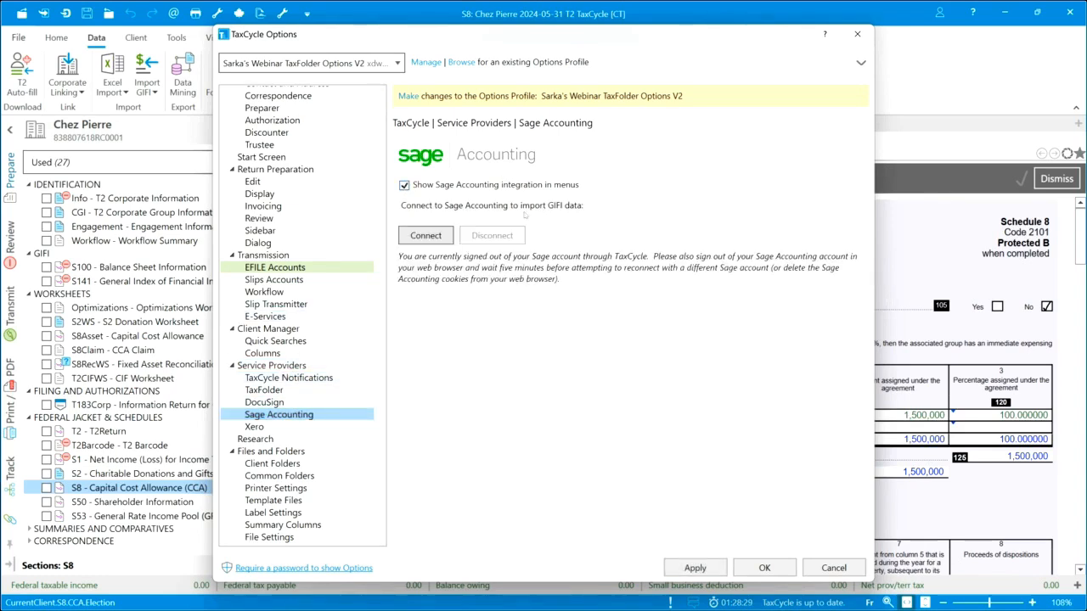
pyautogui.click(254, 427)
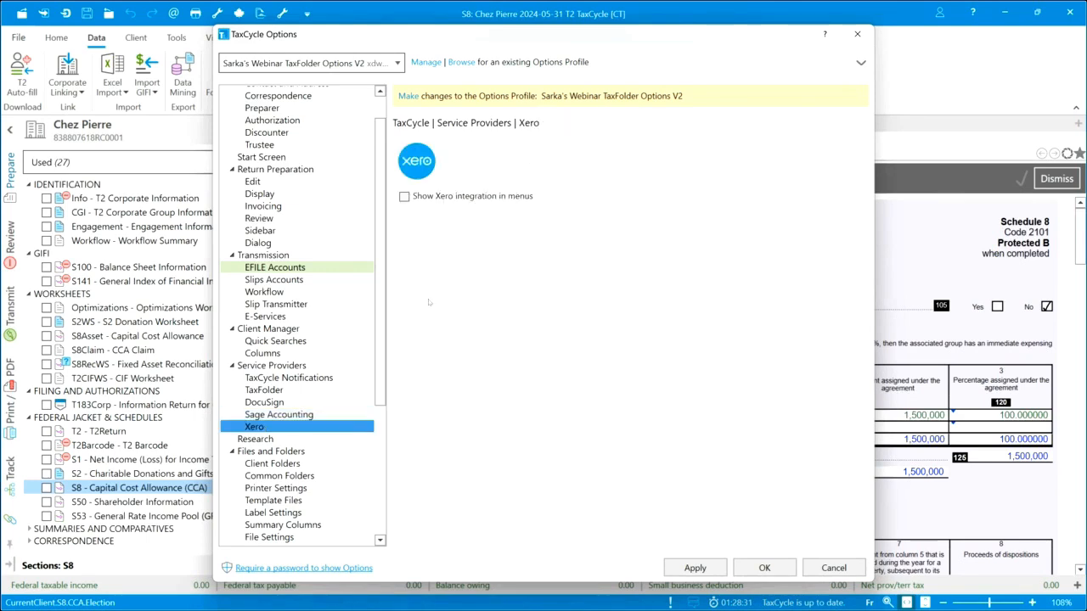
pyautogui.click(404, 196)
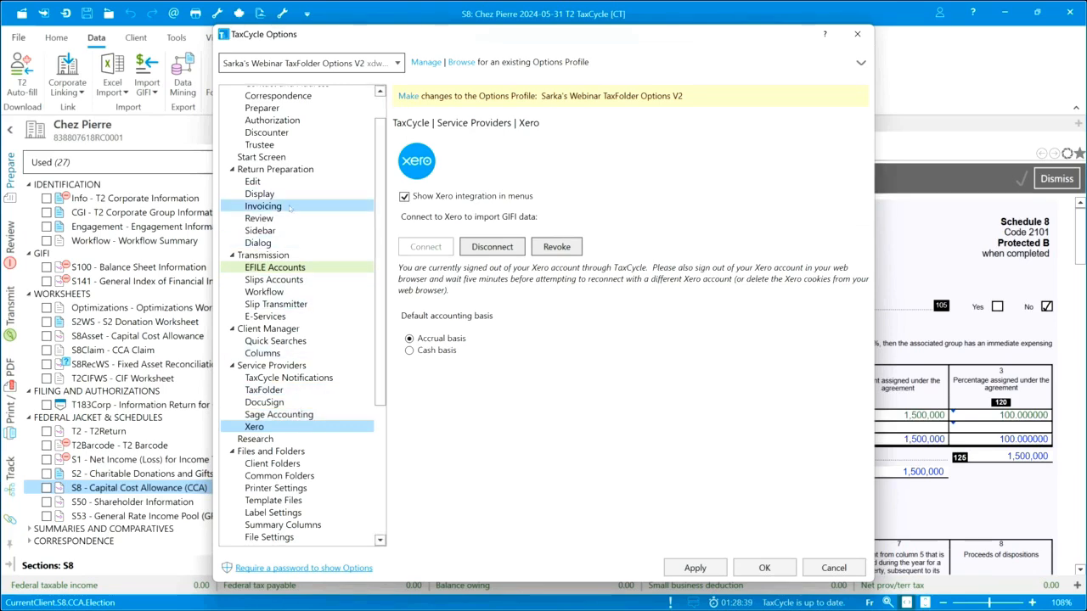
pyautogui.click(262, 206)
pyautogui.click(764, 568)
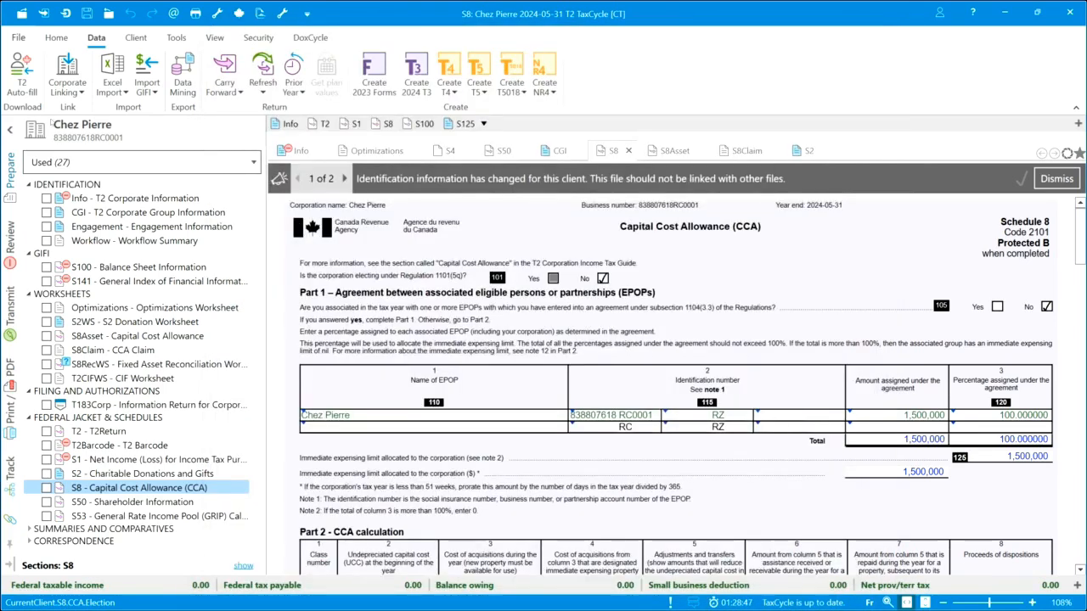
# Open the S100 balance sheet and import the GIFI data file GIFI T2.gfi.txt into the return
pyautogui.click(153, 93)
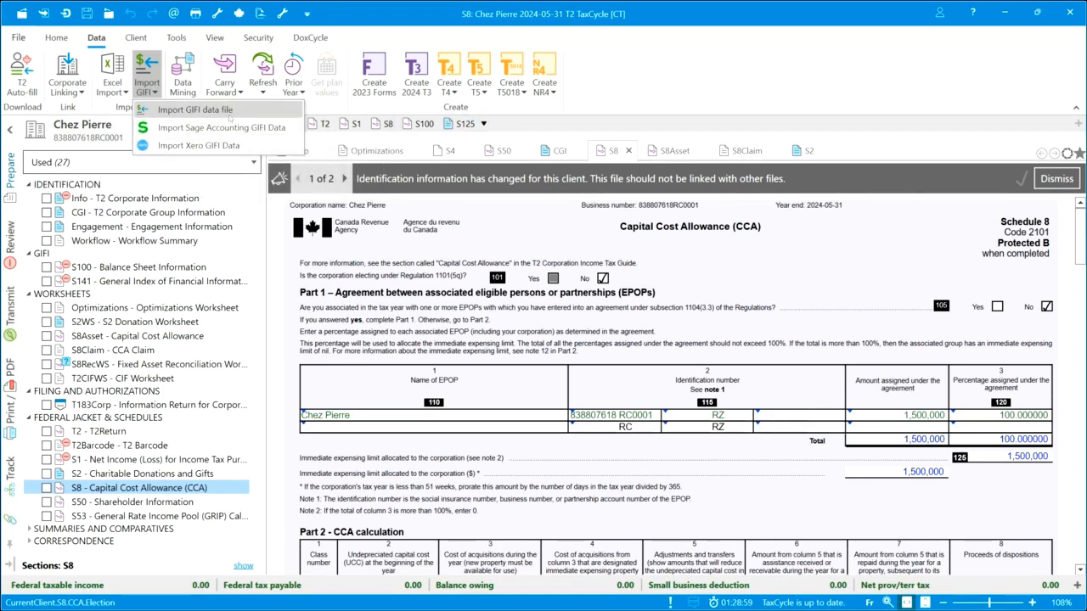
pyautogui.press('Escape')
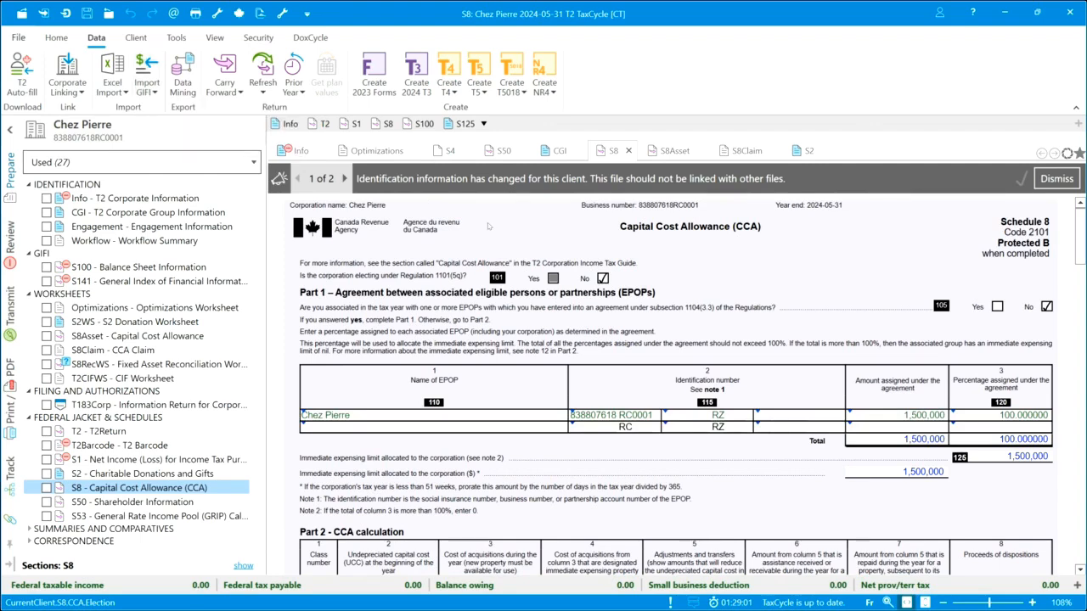
pyautogui.click(158, 268)
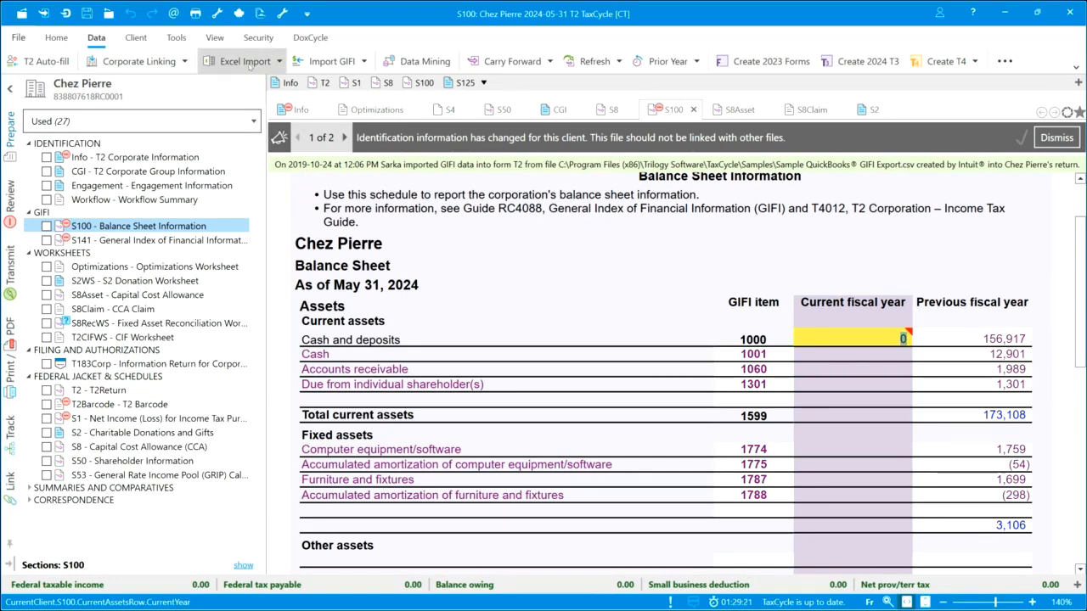
pyautogui.click(328, 65)
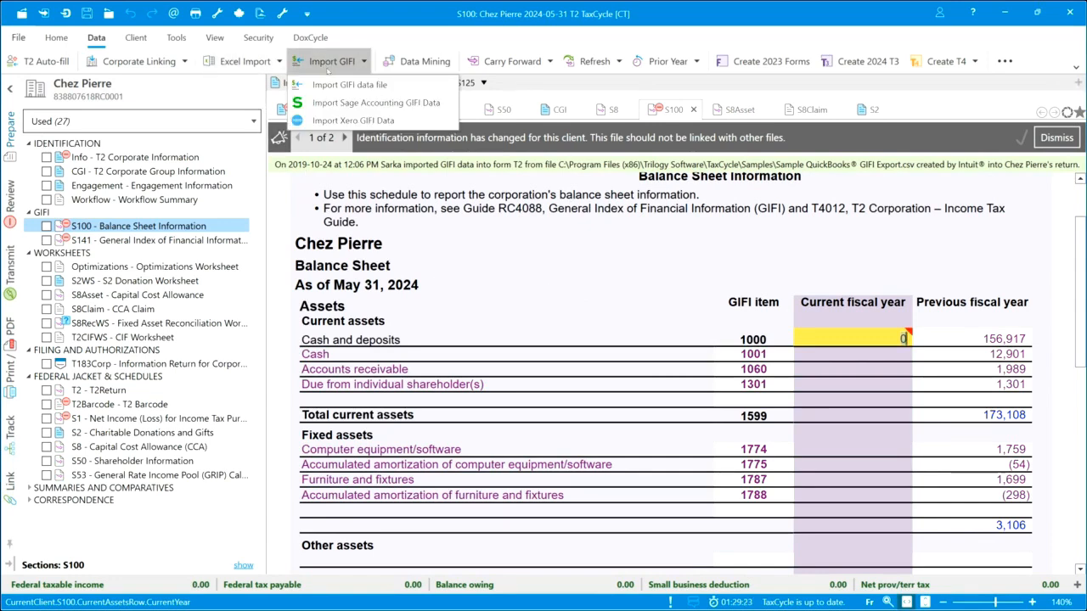
pyautogui.click(336, 85)
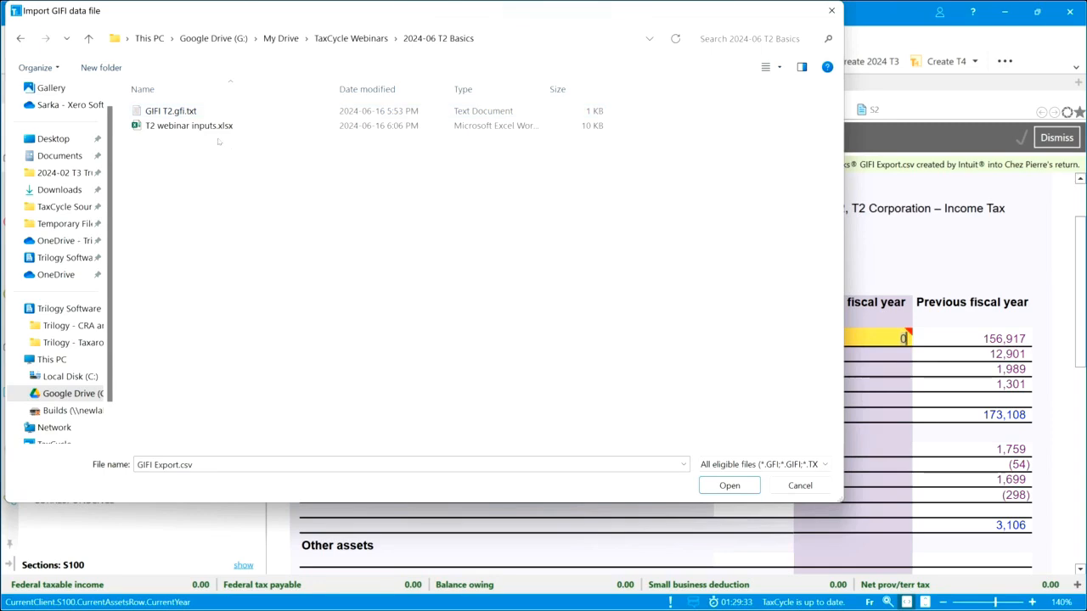
pyautogui.click(176, 114)
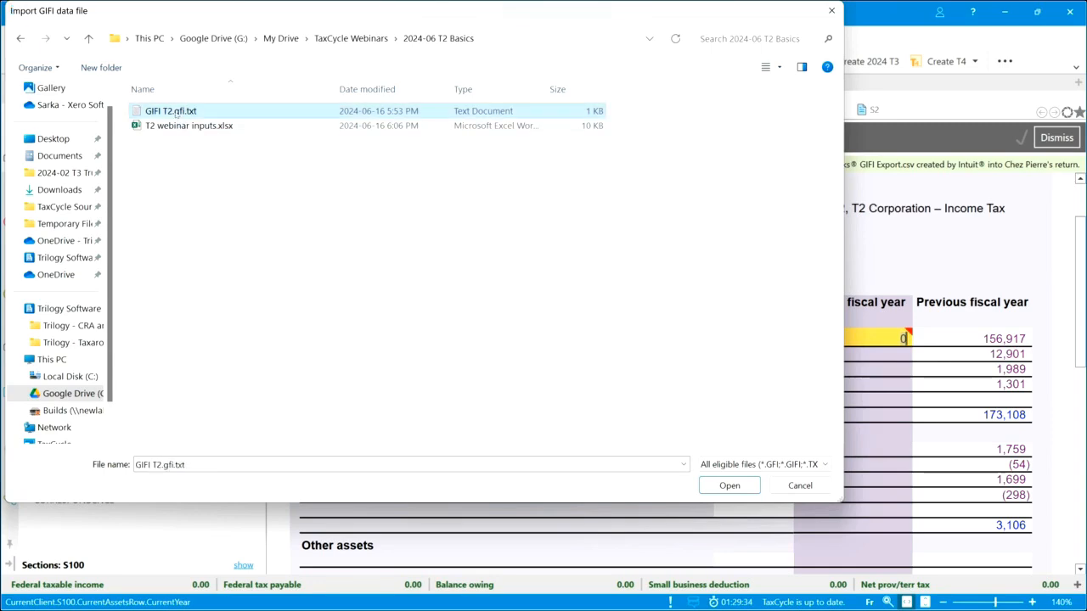
pyautogui.doubleClick(176, 113)
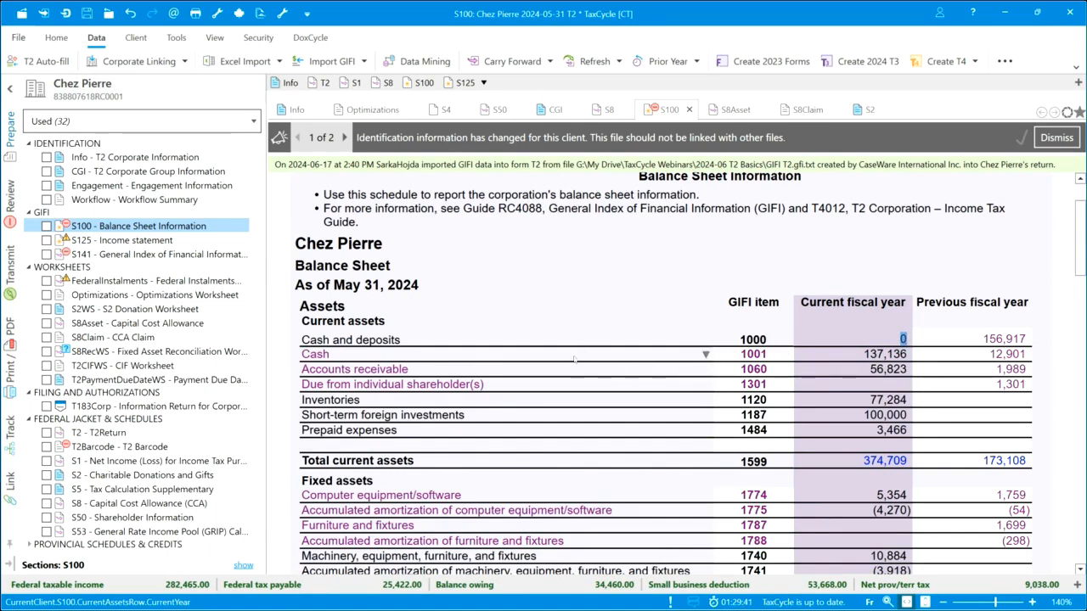
# Set the current-year opening balance of retained earnings on the S100 to 7,589 and clear that field's review warning
pyautogui.scroll(-1, 574, 359)
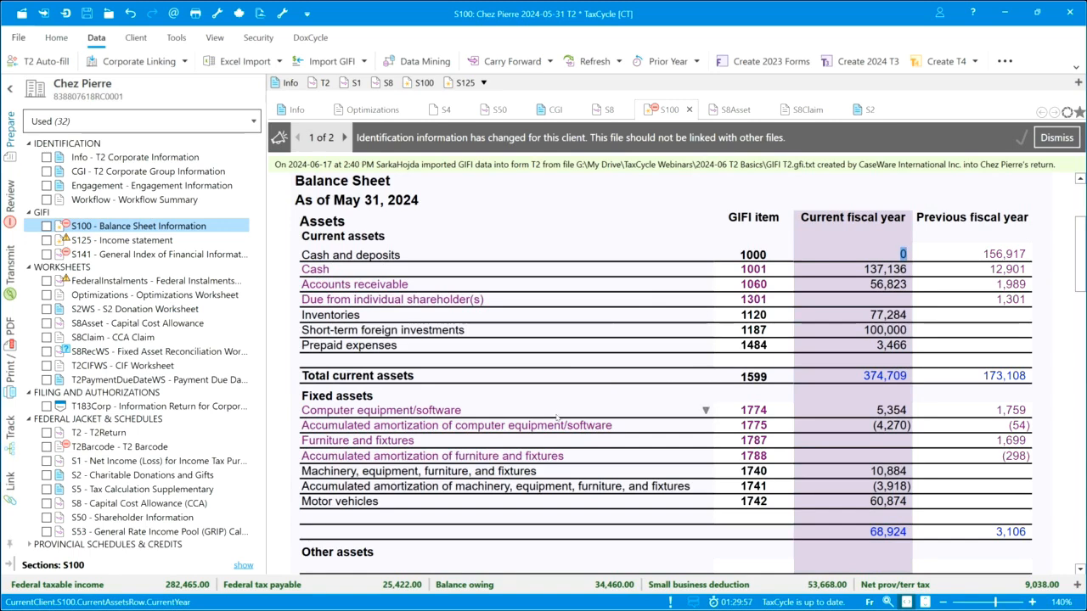
pyautogui.scroll(-2, 556, 416)
pyautogui.scroll(-6, 556, 416)
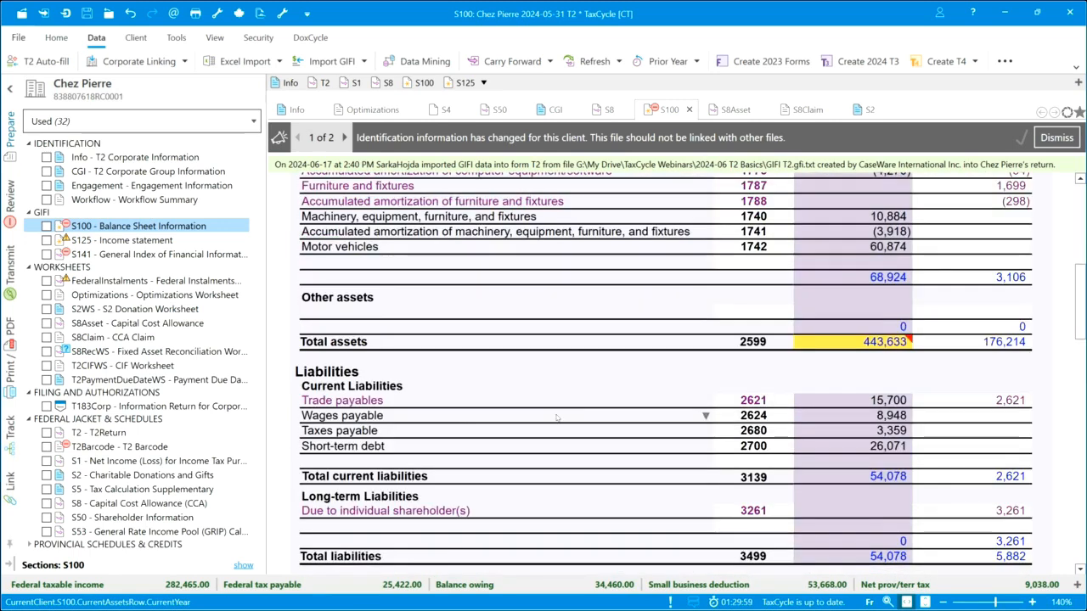
pyautogui.scroll(-2, 556, 416)
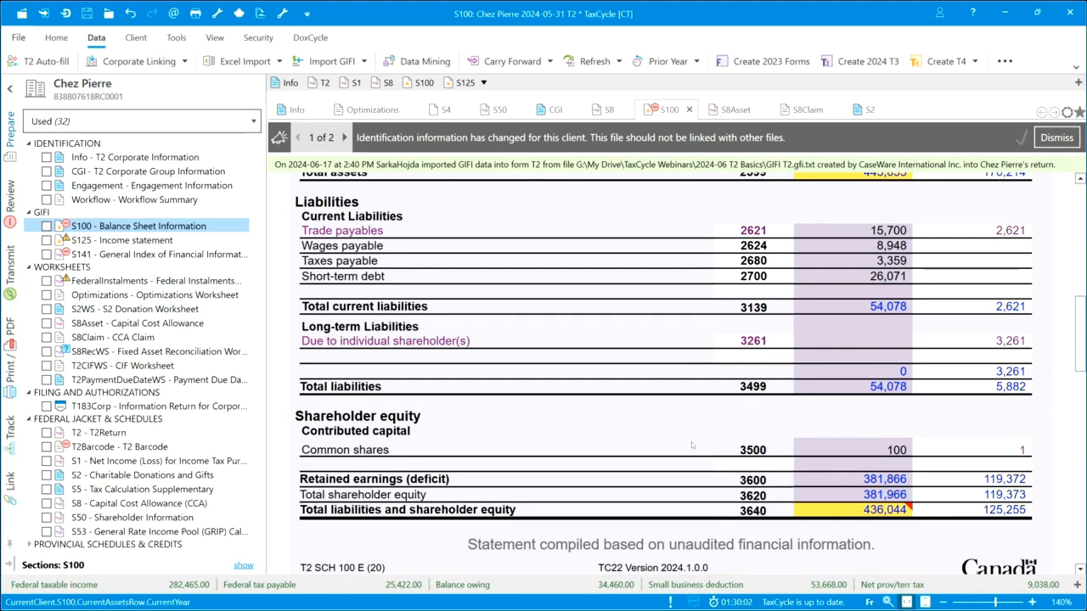
pyautogui.scroll(-2, 660, 433)
pyautogui.scroll(-2, 660, 433)
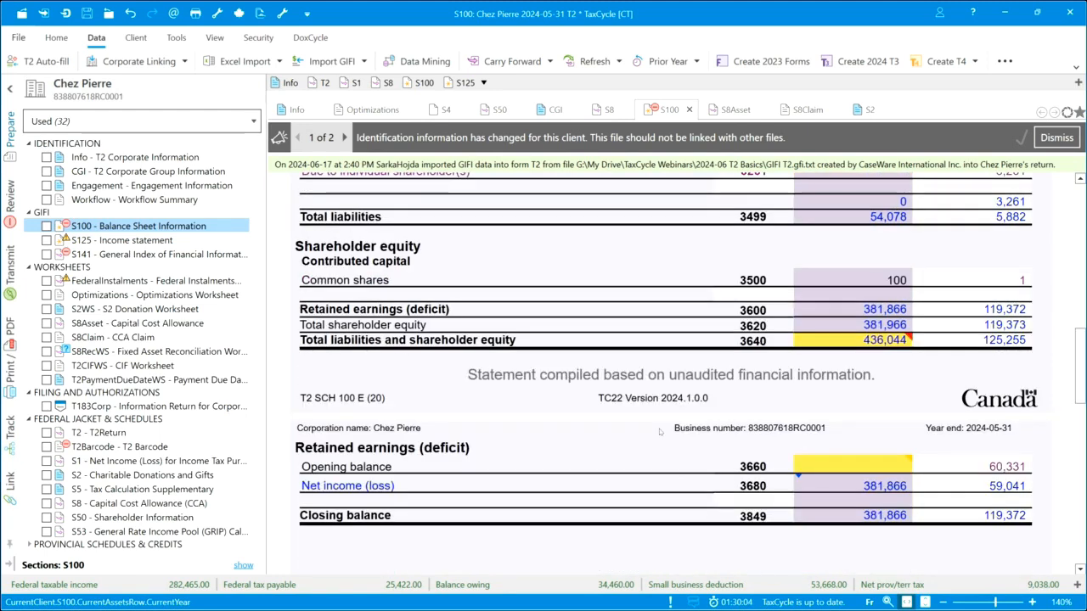
pyautogui.click(837, 465)
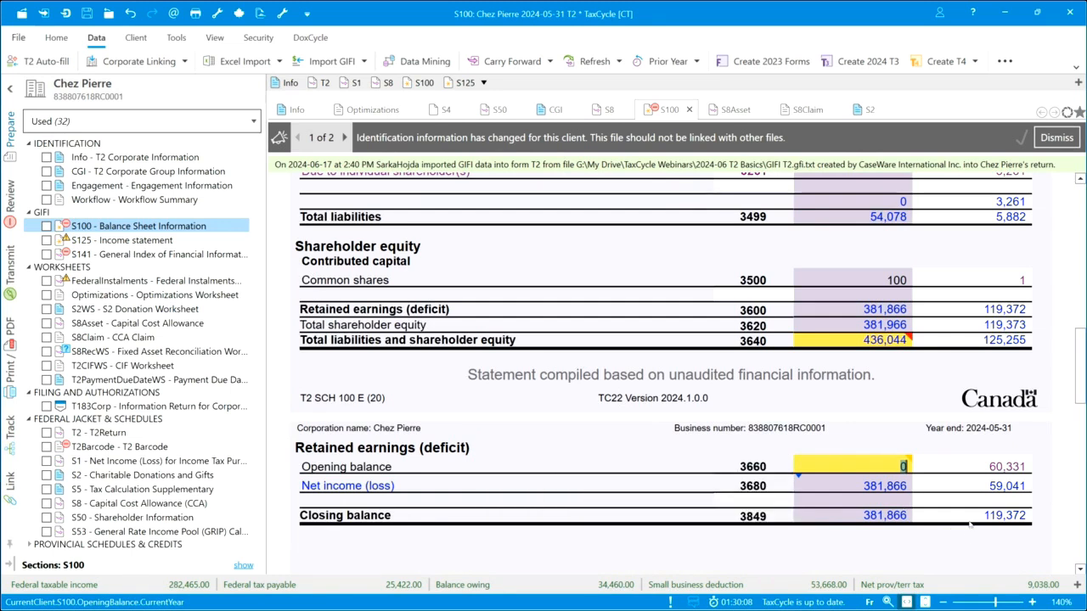
pyautogui.moveTo(852, 469)
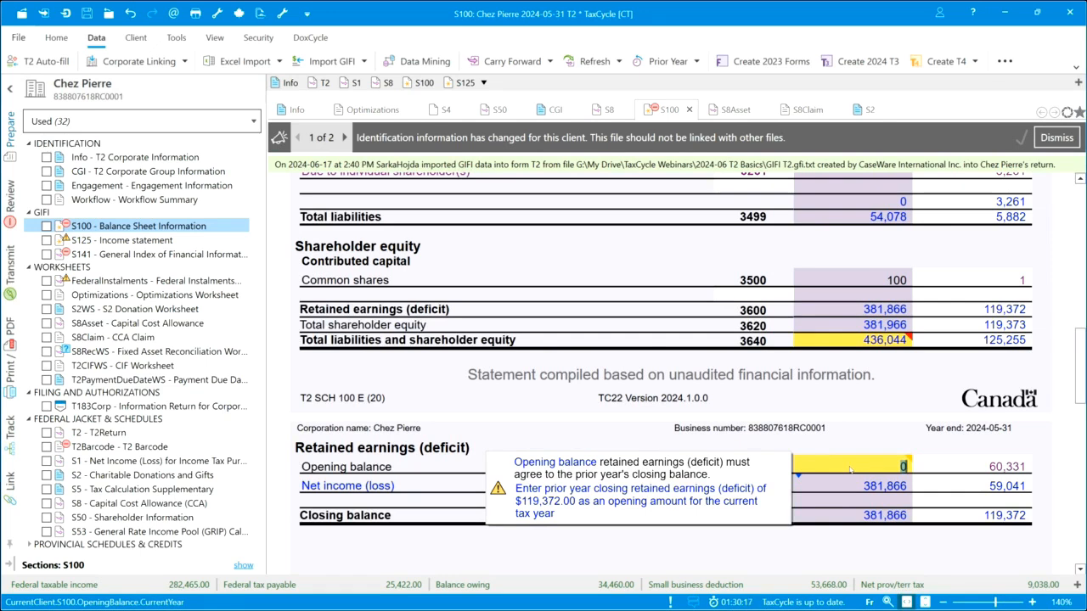
pyautogui.write('7589')
pyautogui.press('Return')
pyautogui.click(890, 326)
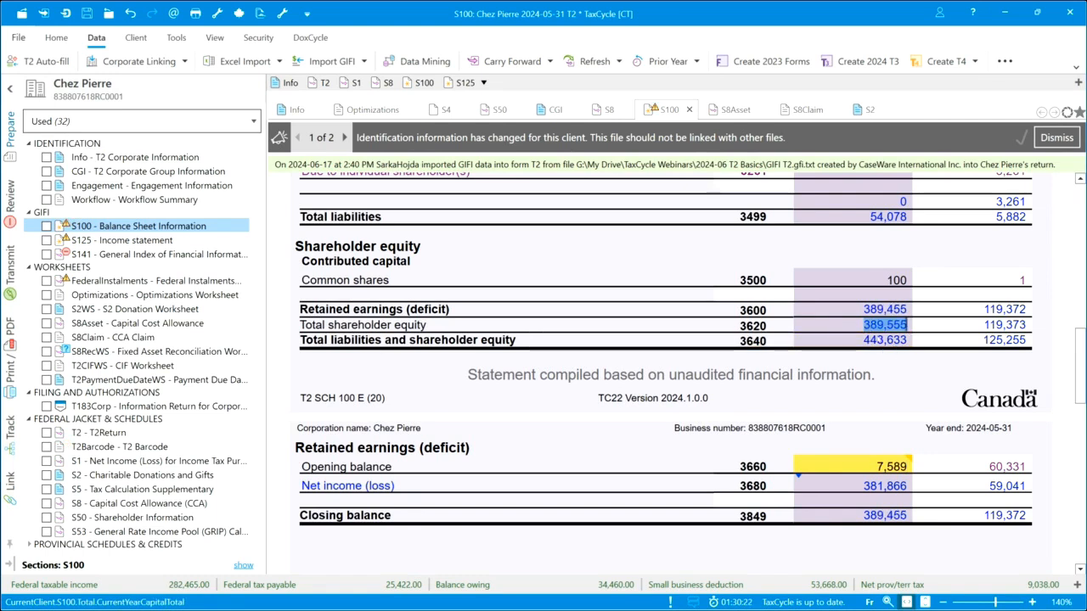
pyautogui.moveTo(904, 466)
pyautogui.moveTo(904, 466); pyautogui.dragTo(798, 467)
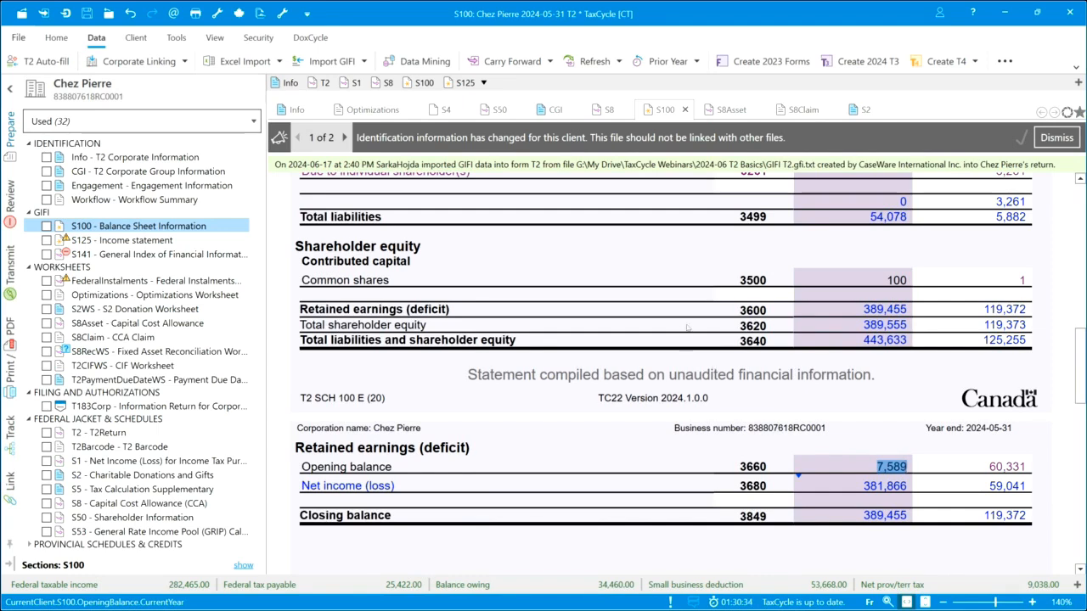
# Open the S125 income statement and examine the imported income, cost of goods sold and expense amounts
pyautogui.scroll(5, 688, 327)
pyautogui.scroll(5, 687, 327)
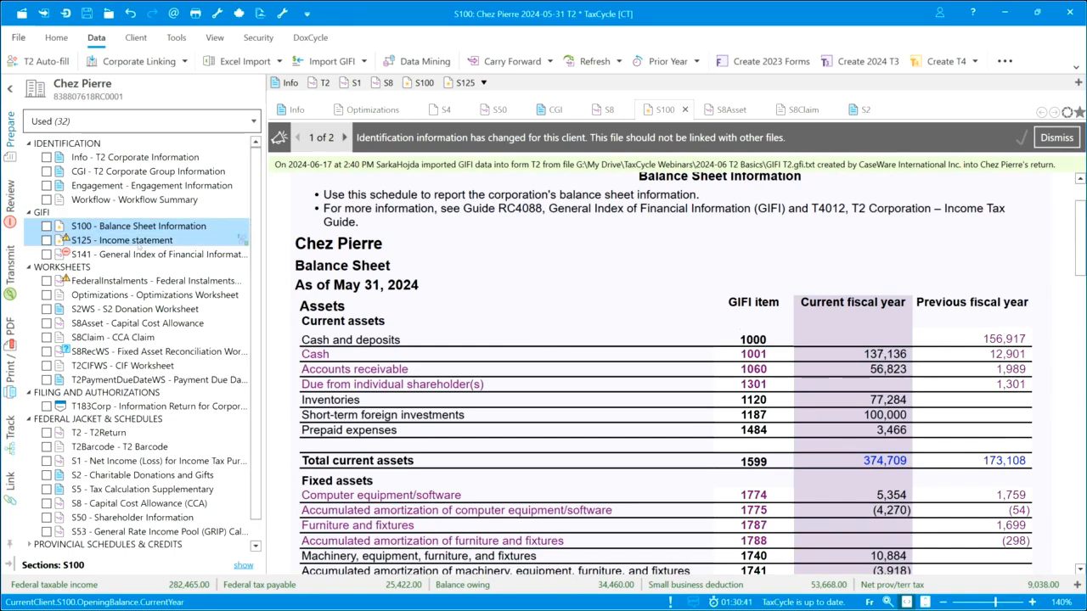
pyautogui.click(134, 241)
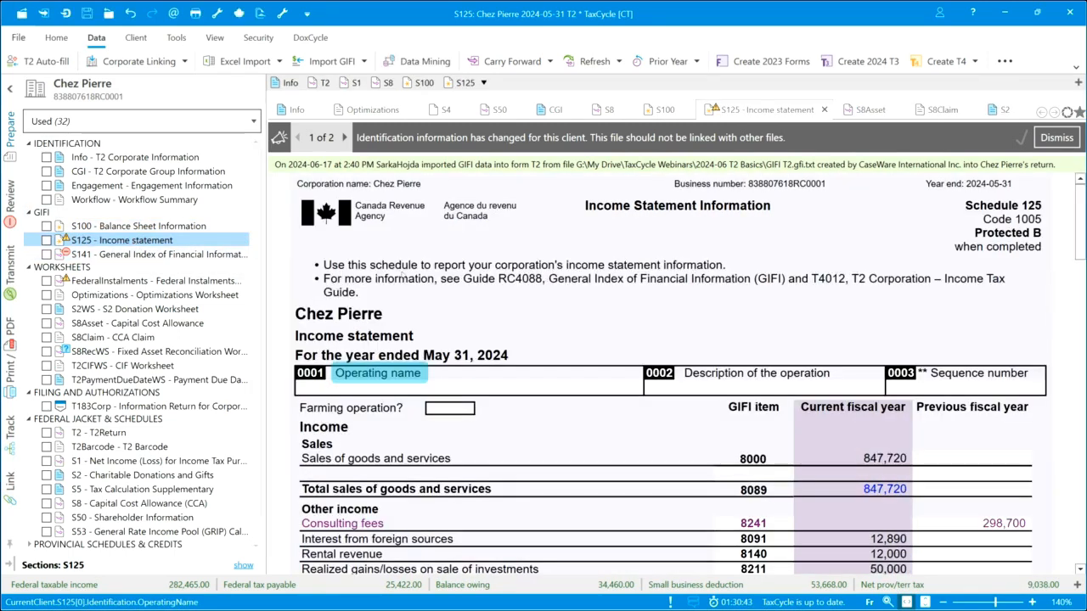
pyautogui.scroll(-4, 652, 292)
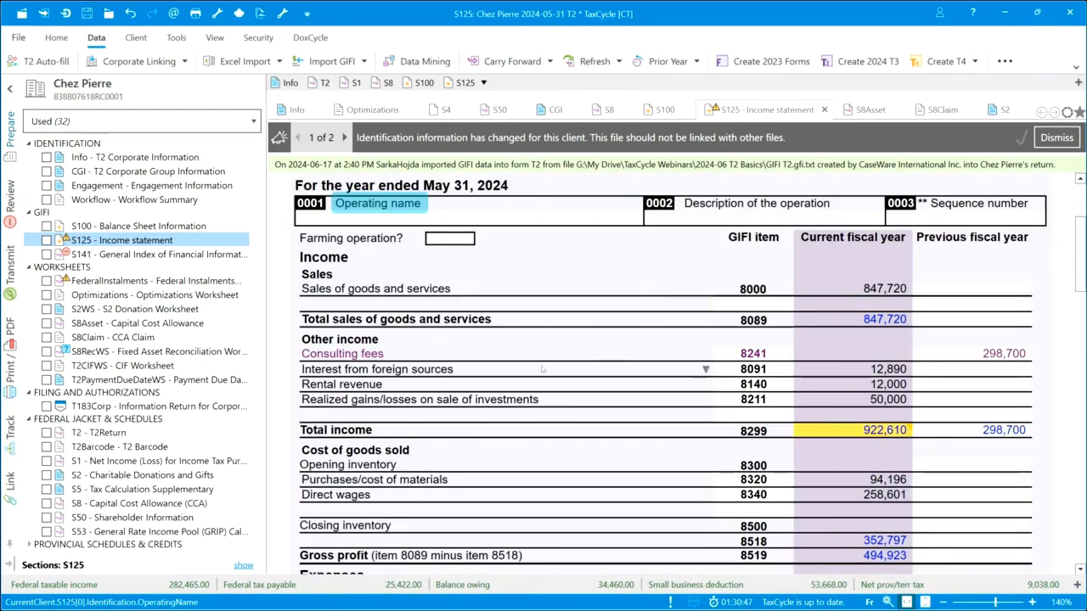
pyautogui.scroll(-8, 505, 376)
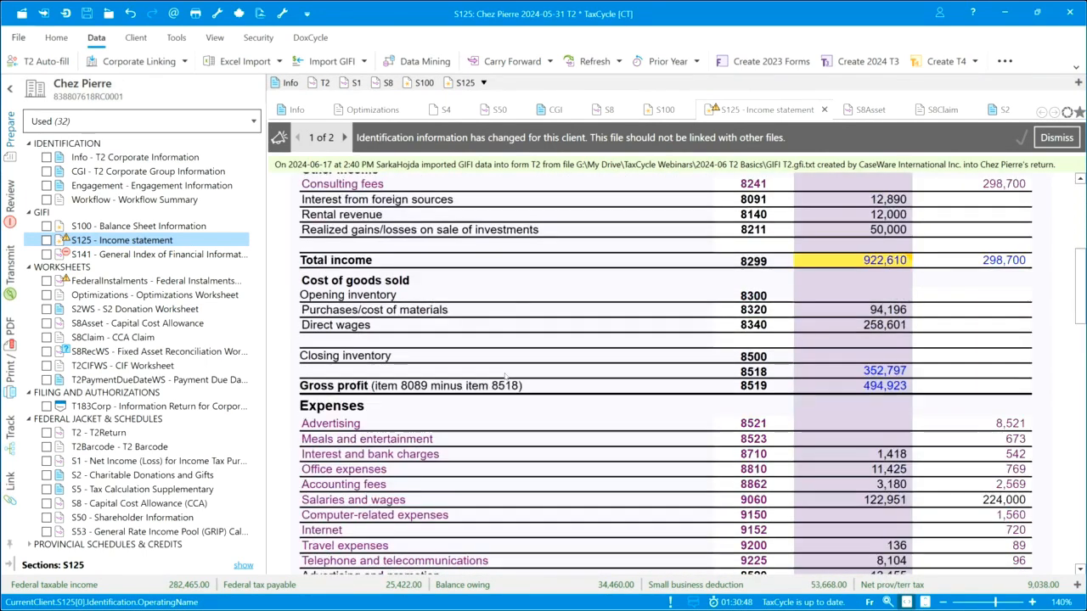
pyautogui.scroll(-2, 505, 376)
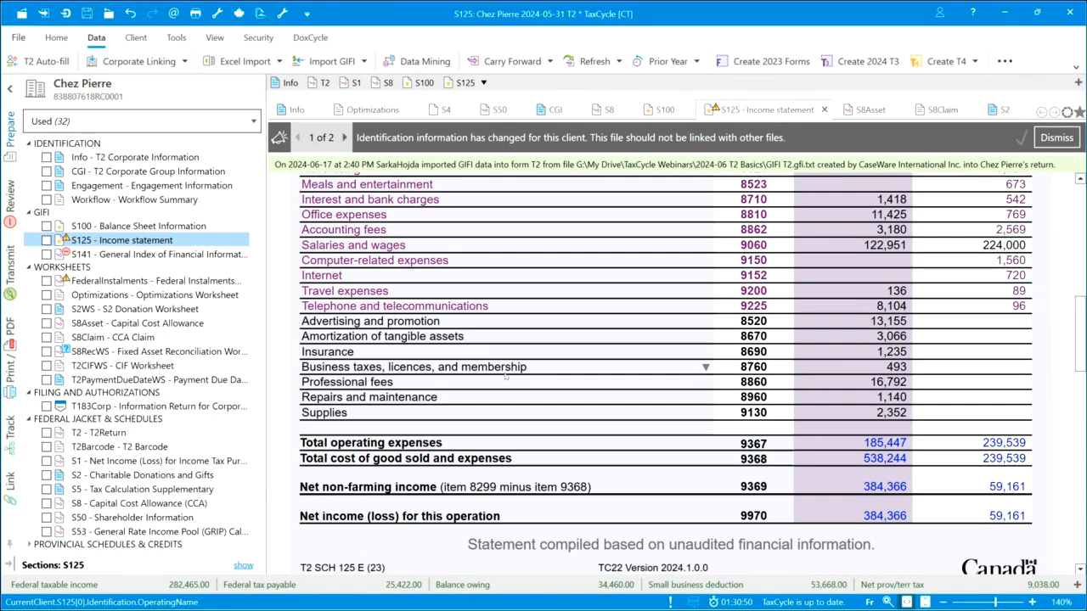
pyautogui.scroll(8, 505, 376)
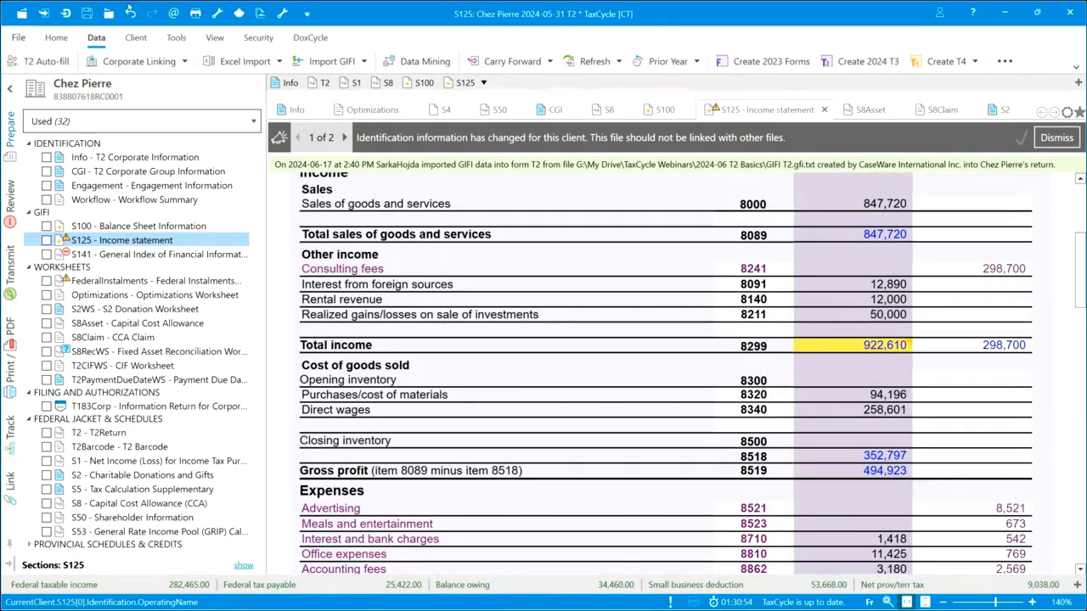
# Undo the last change in the return and redo it
pyautogui.click(130, 15)
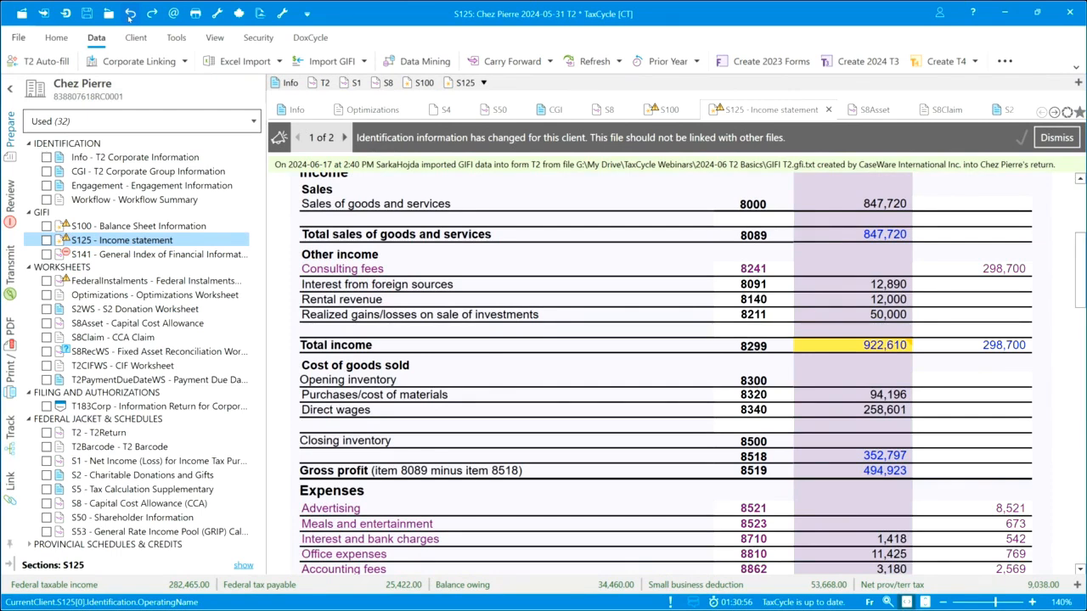
pyautogui.click(152, 14)
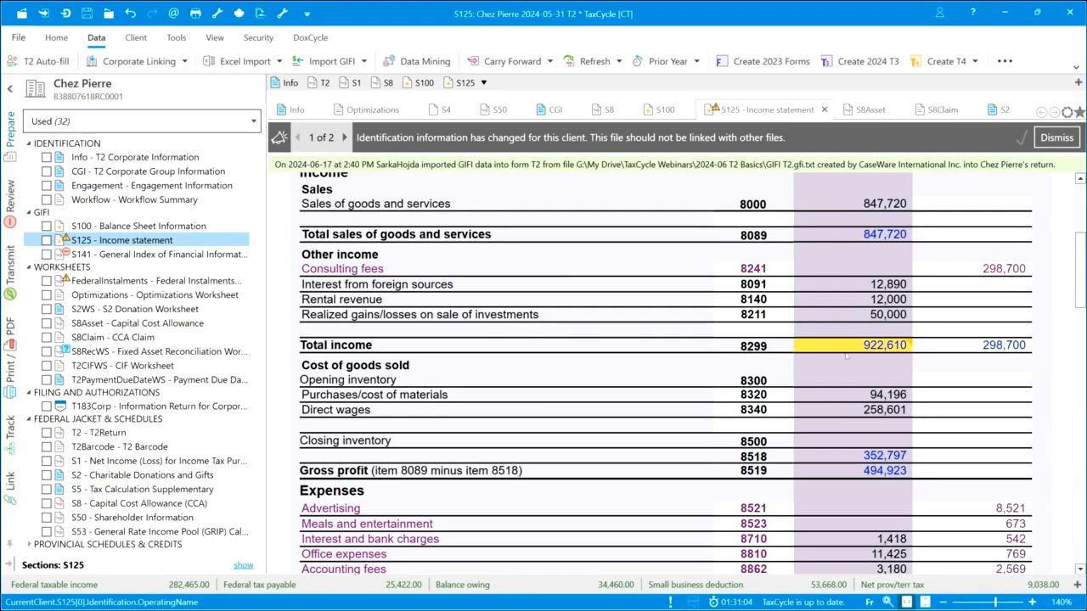
# Find the S6M Capital Property Disposition Manager by its form name and open it
pyautogui.moveTo(839, 356)
pyautogui.press('F4')
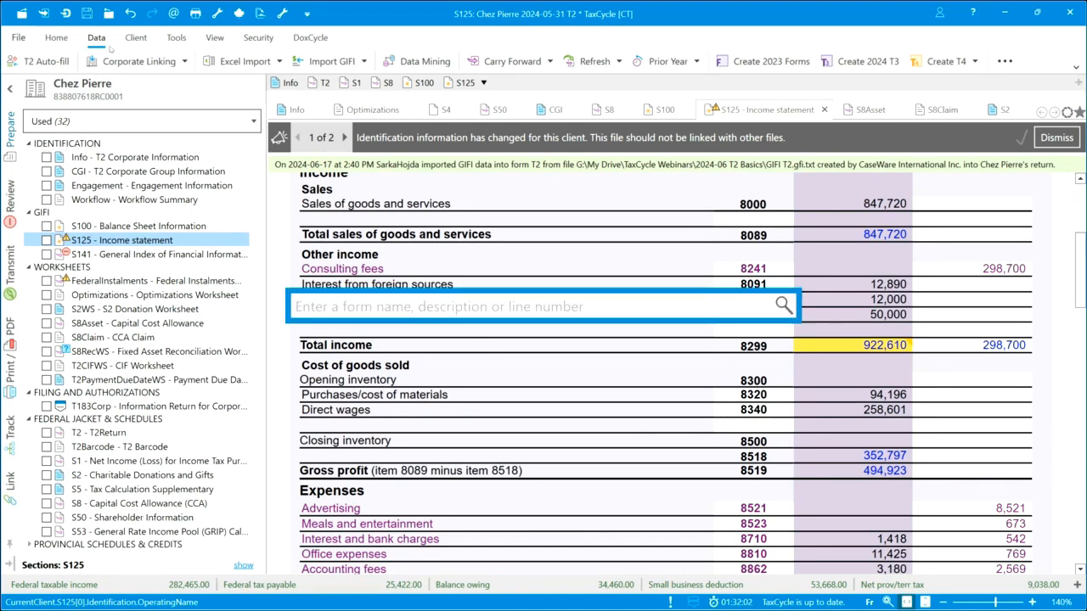
pyautogui.write('S6')
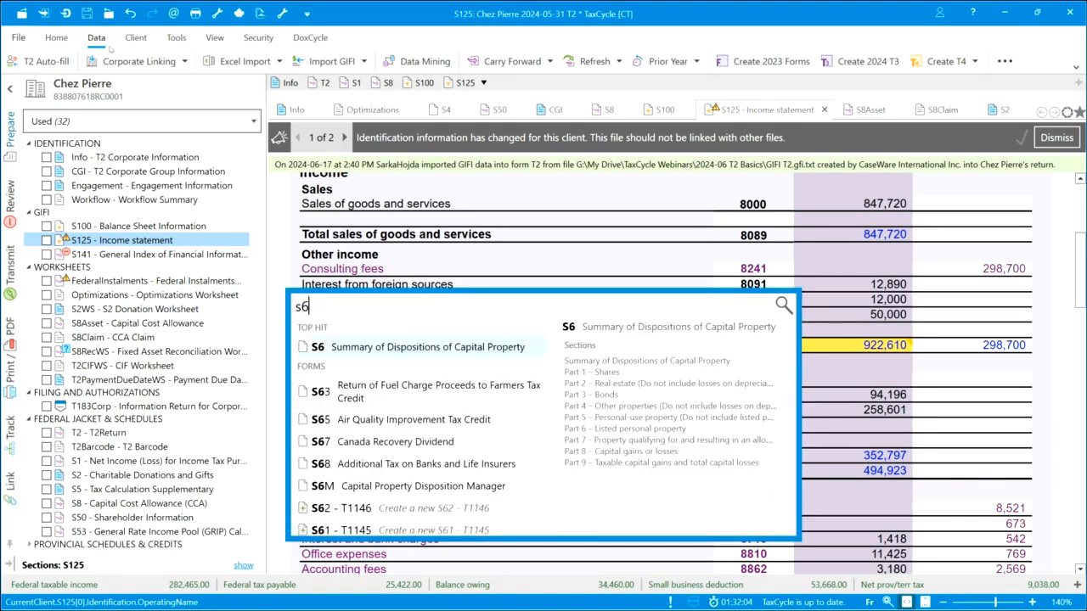
pyautogui.write('m')
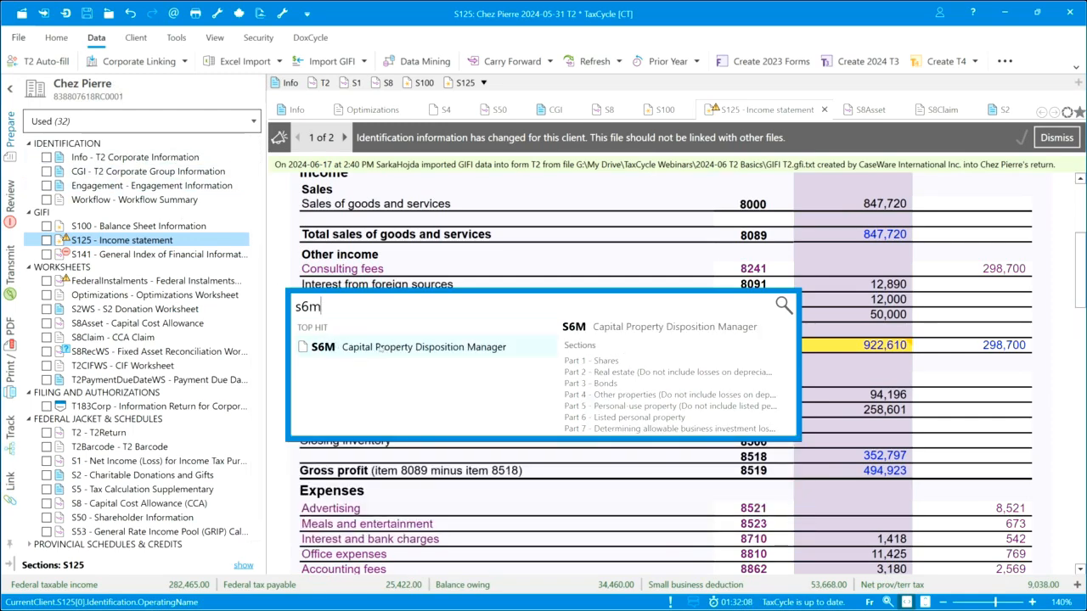
pyautogui.click(379, 348)
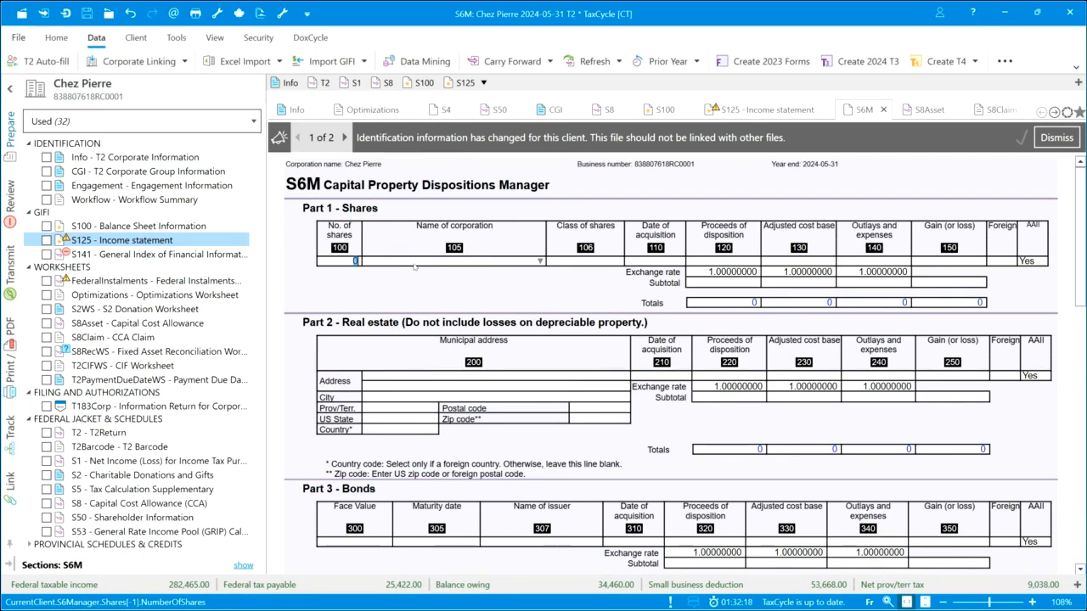
# Enter 100 shares of Investmentco acquired on 2023/08/01 in Part 1 of the S6M
pyautogui.write('100')
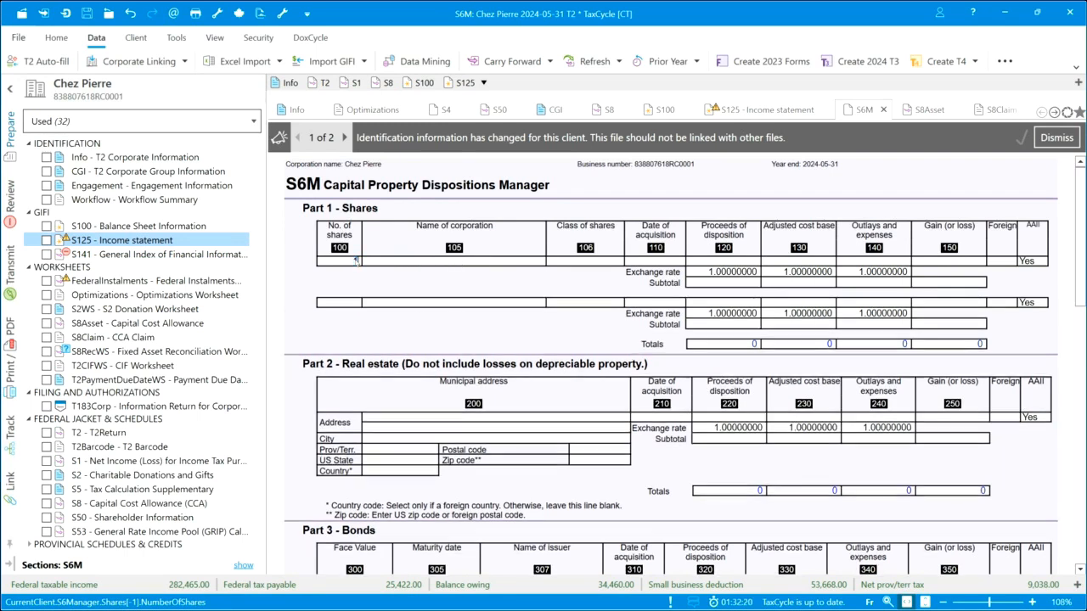
pyautogui.press('Tab')
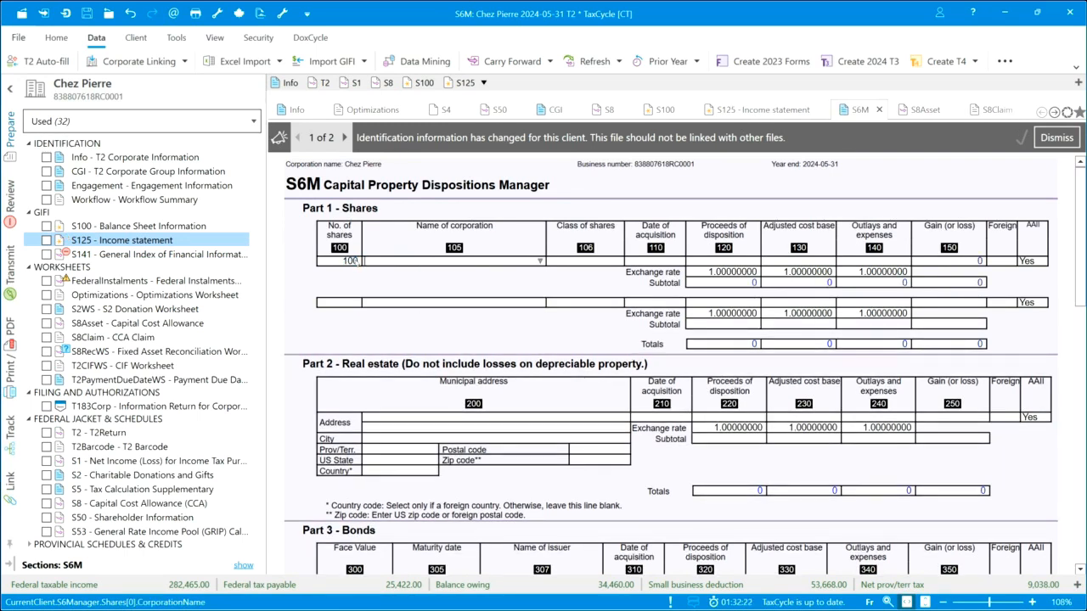
pyautogui.write('Investmentco')
pyautogui.press('Tab')
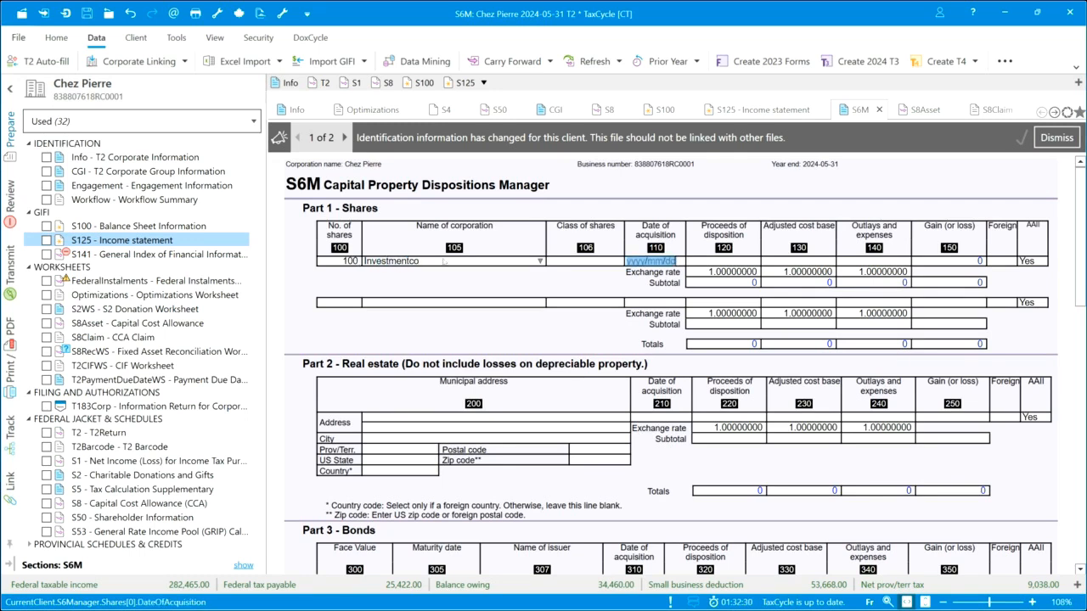
pyautogui.write('2023/08/01')
pyautogui.press('Tab')
# Set the Investmentco shares' proceeds of disposition to 100,000 and adjusted cost base to 50,000
pyautogui.write('1,000')
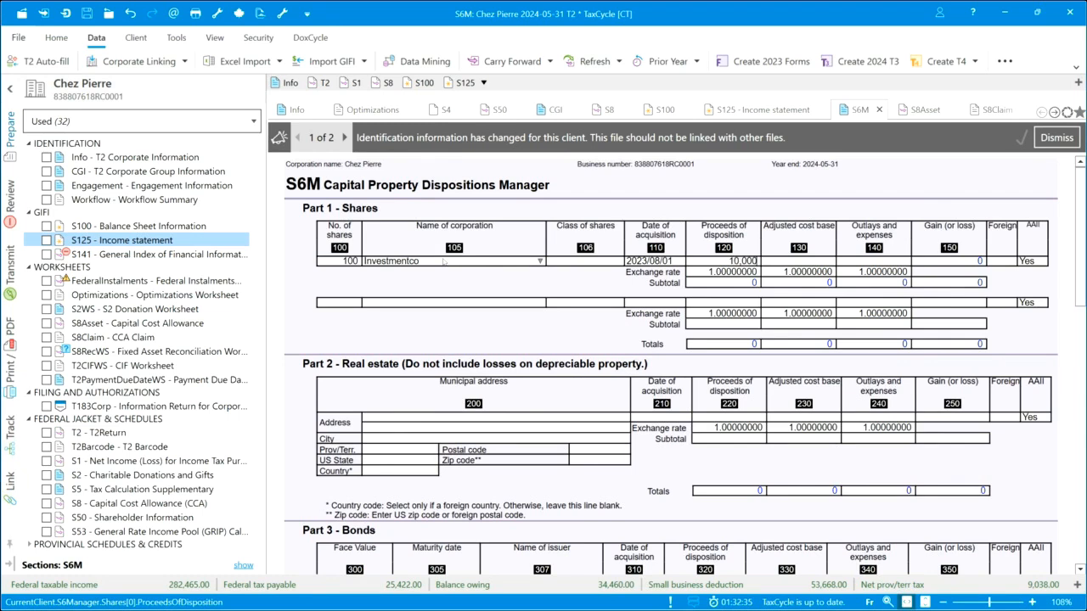
pyautogui.press('Tab')
pyautogui.write('50')
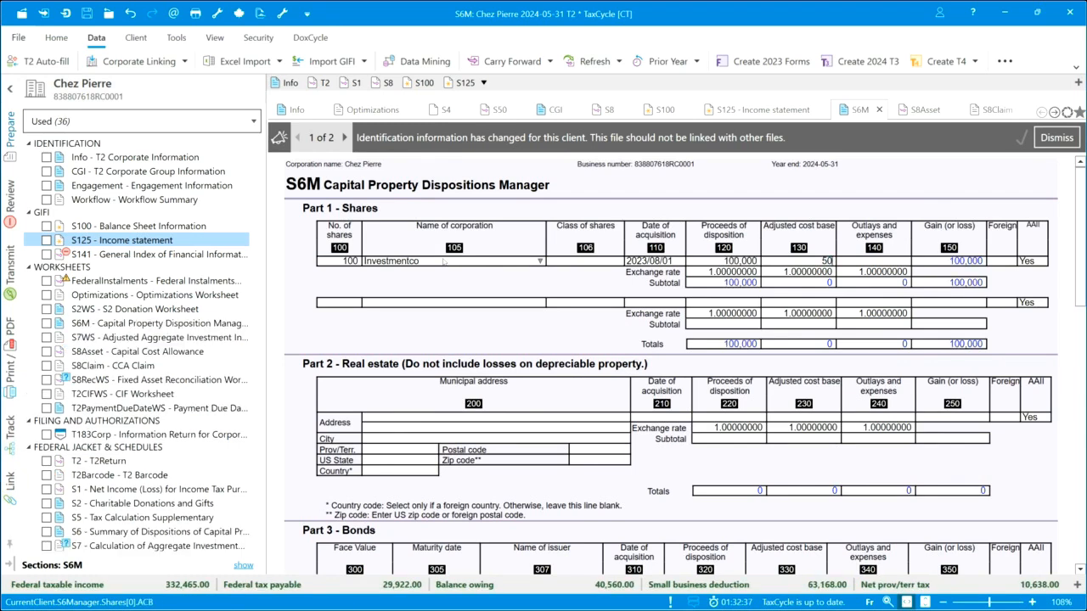
pyautogui.write(',000')
pyautogui.press('Tab')
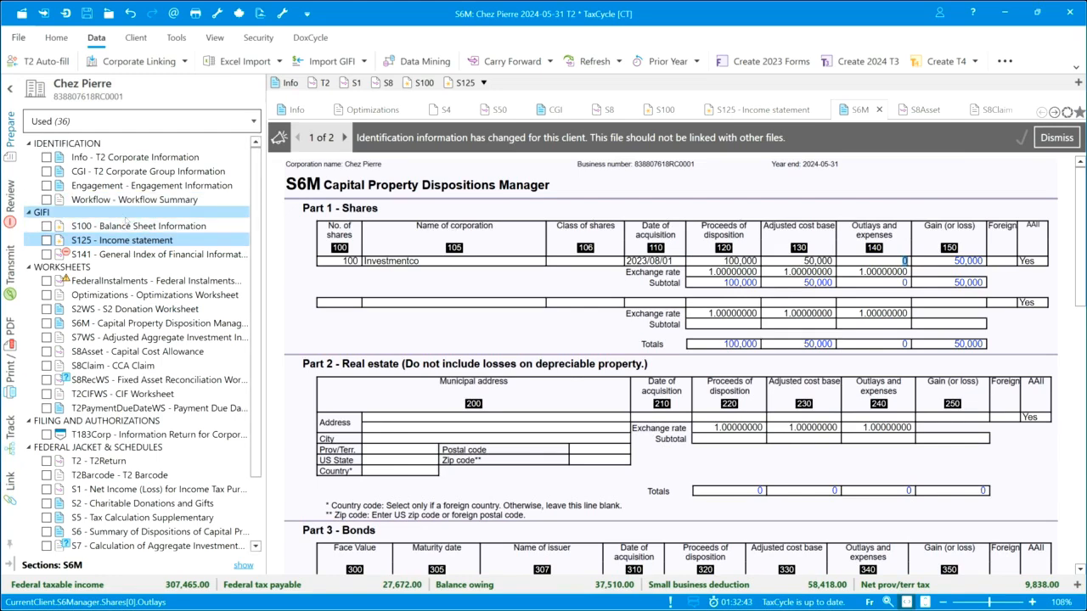
# Open the S141 and answer Yes at line 111 to identifying the person primarily involved with the financial information
pyautogui.click(157, 255)
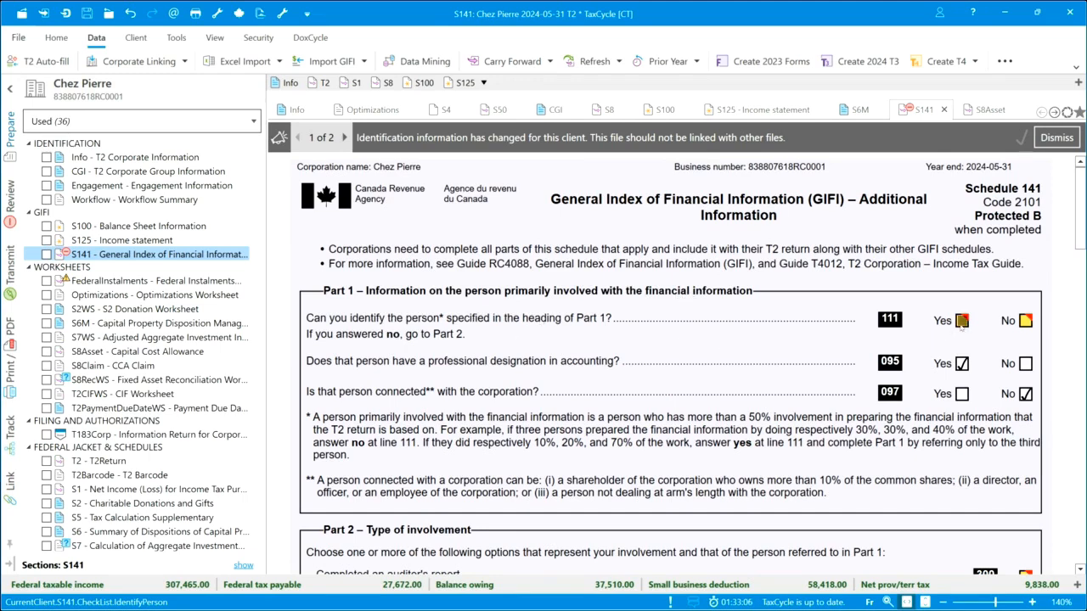
pyautogui.moveTo(966, 323)
pyautogui.click(704, 347)
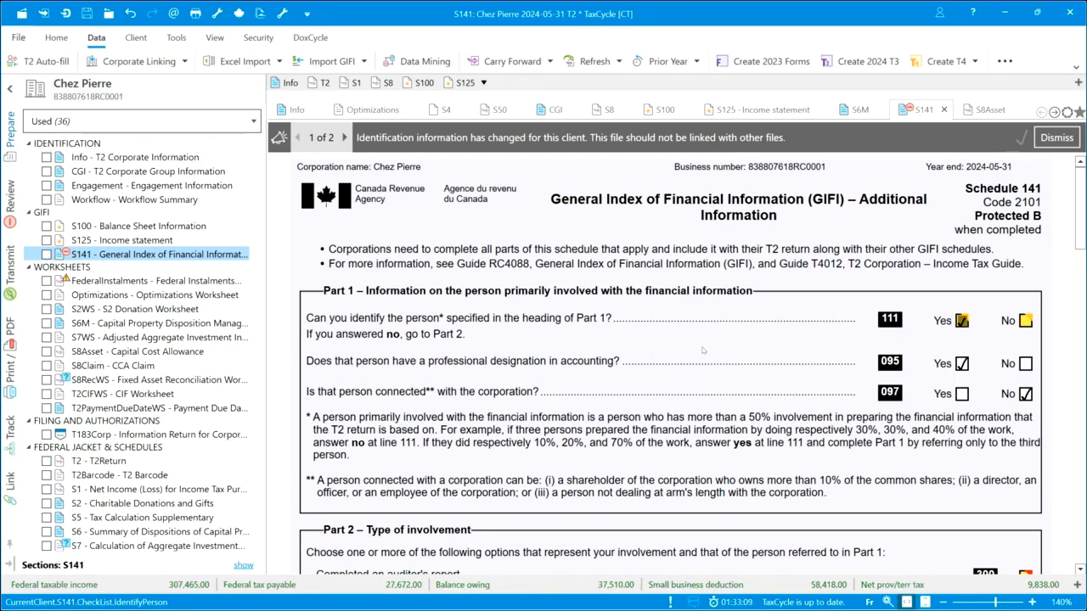
# Mark the type of involvement in Part 2 of the S141 as conducted a compilation engagement, line 302
pyautogui.scroll(-2, 702, 346)
pyautogui.scroll(-1, 702, 350)
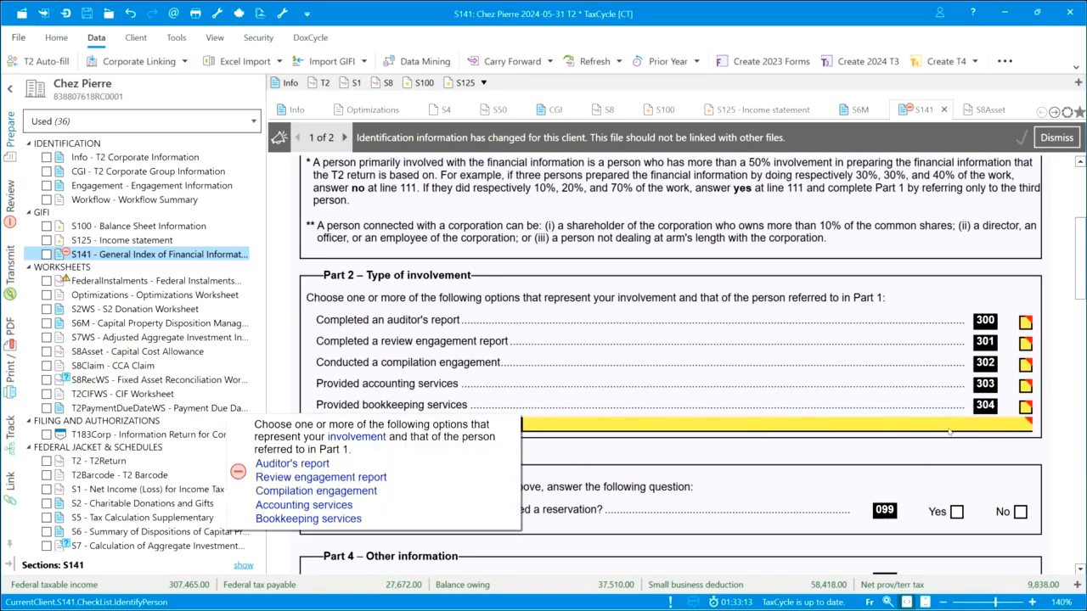
pyautogui.click(1026, 363)
# Mark line 310 in Part 5 of the S141, for having prepared the T2 return and its financial information
pyautogui.scroll(-2, 741, 387)
pyautogui.scroll(-7, 741, 387)
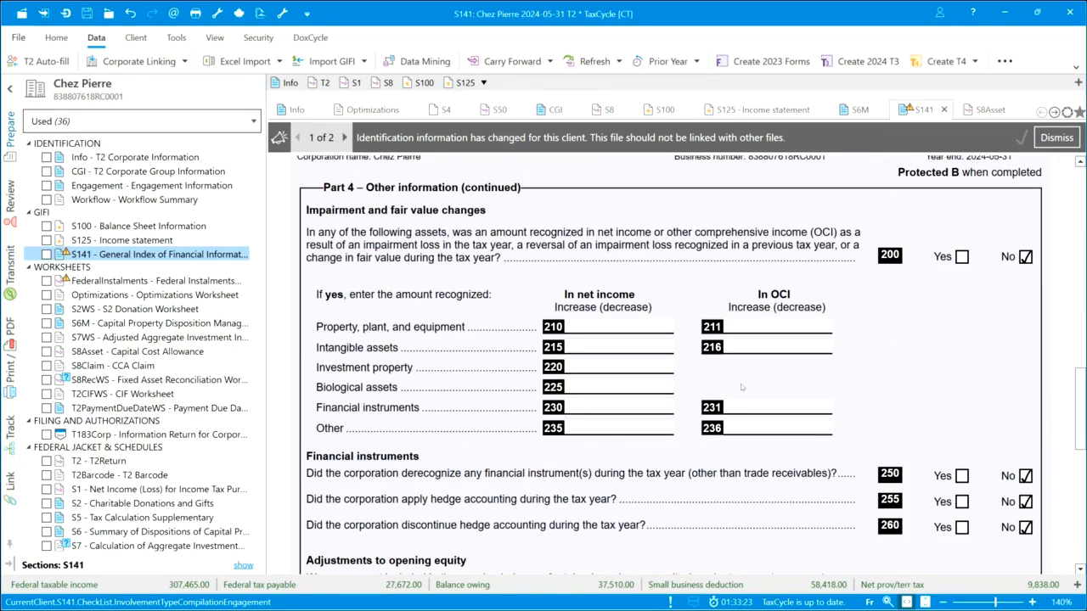
pyautogui.scroll(-3, 741, 387)
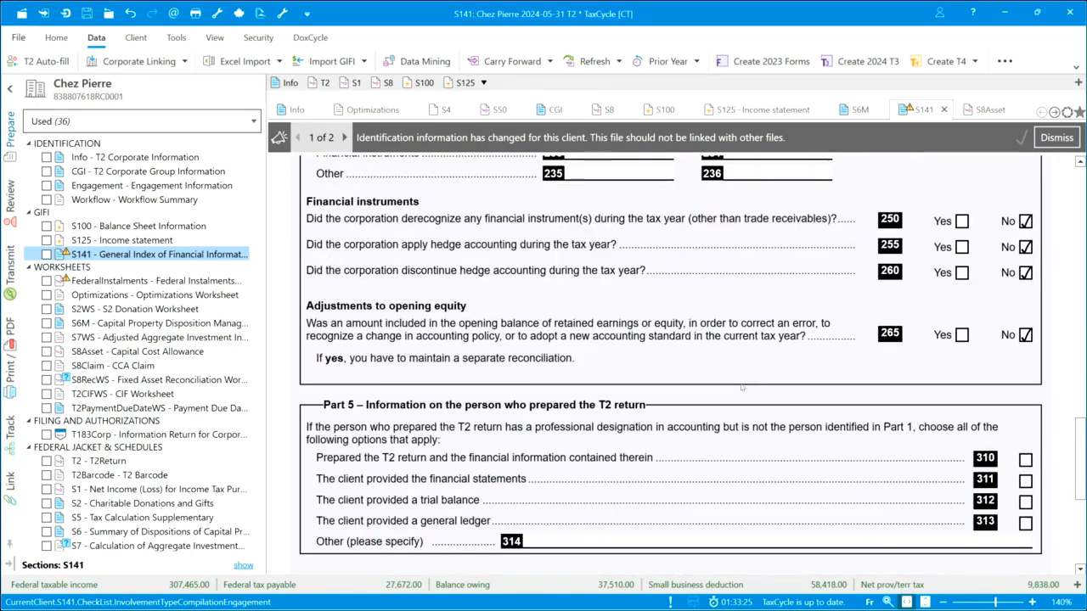
pyautogui.scroll(-1, 741, 388)
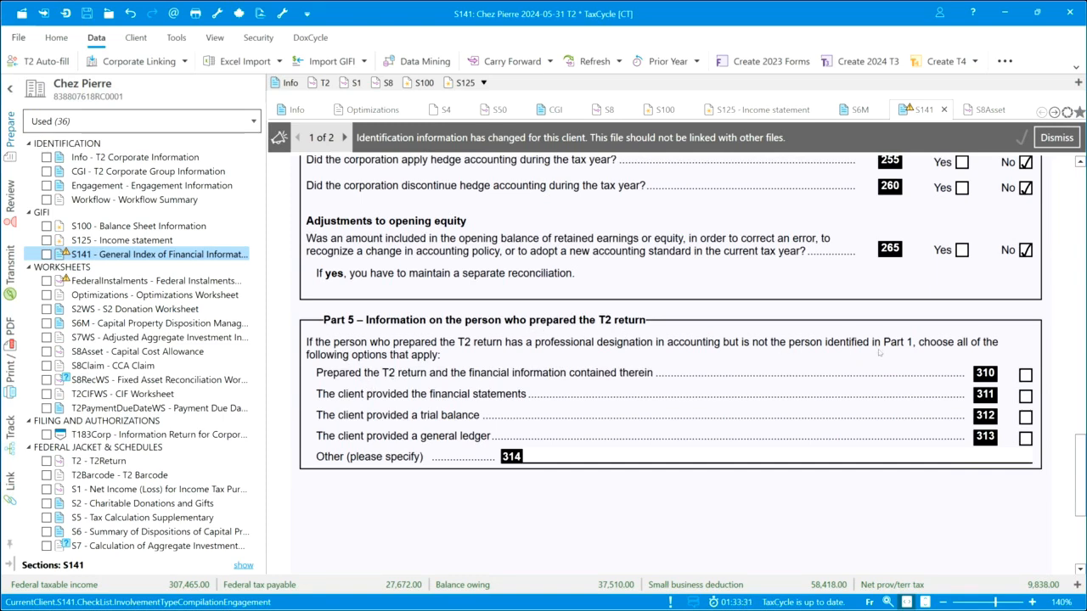
pyautogui.click(1026, 375)
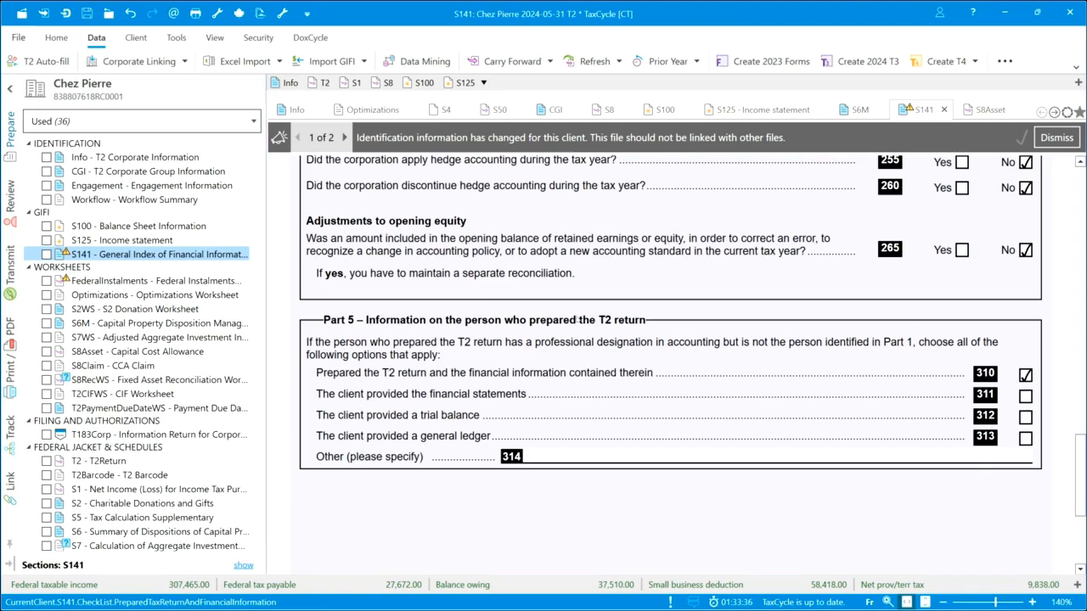
# Sign off the carried-forward review warning at line 111 of the S141 and check the remaining answers
pyautogui.scroll(-3, 577, 320)
pyautogui.scroll(10, 576, 319)
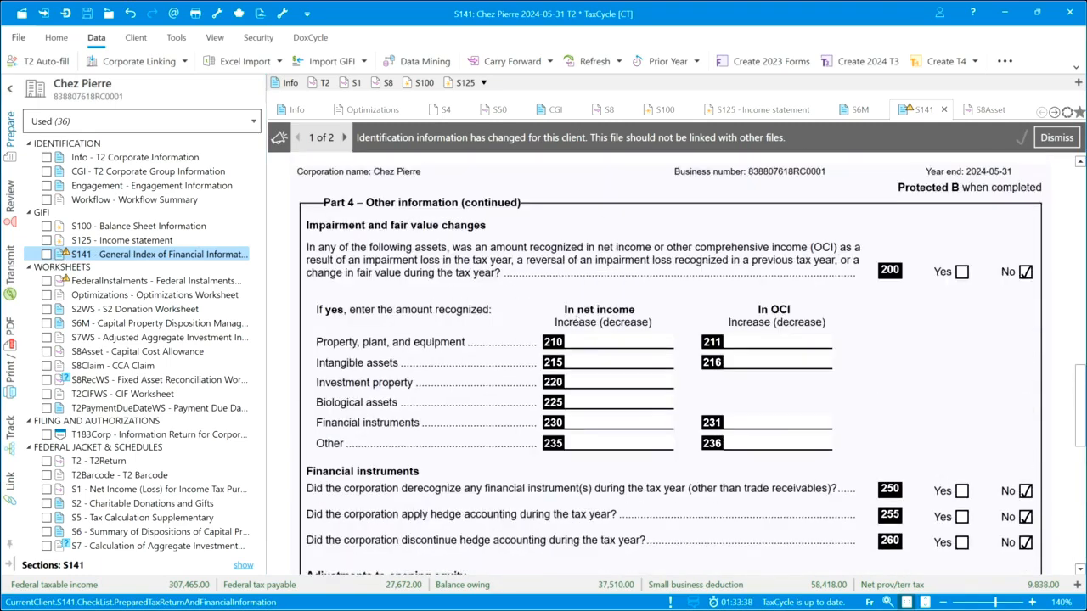
pyautogui.scroll(6, 576, 319)
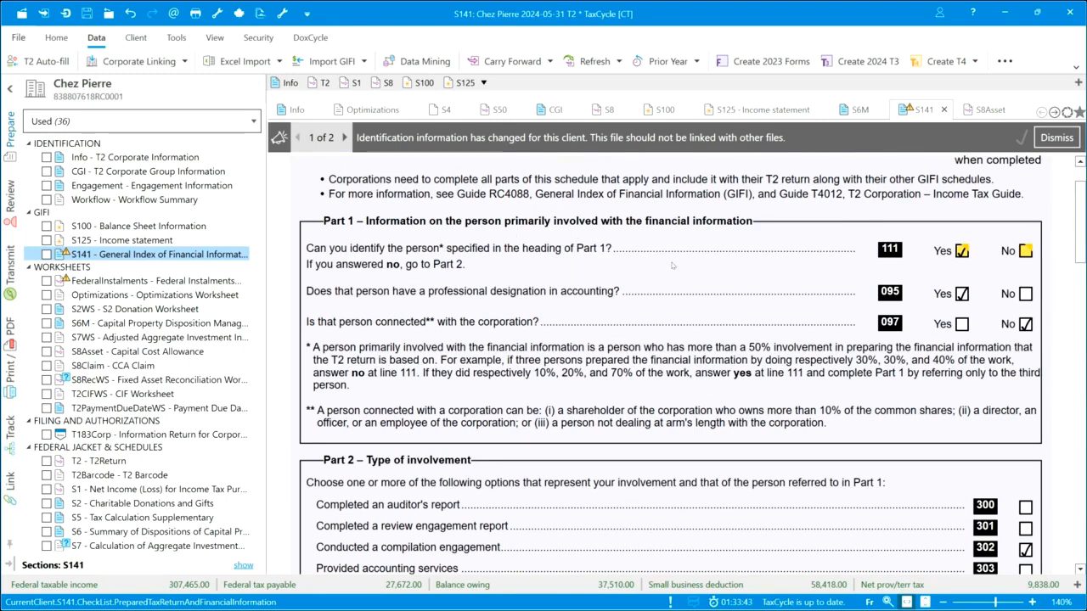
pyautogui.moveTo(961, 253)
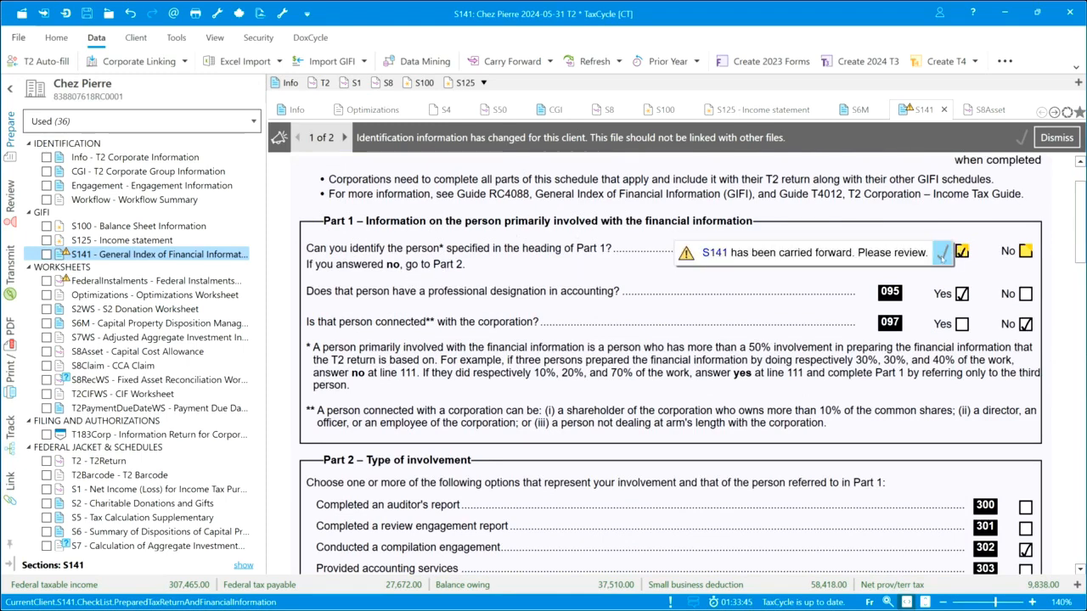
pyautogui.scroll(-10, 759, 201)
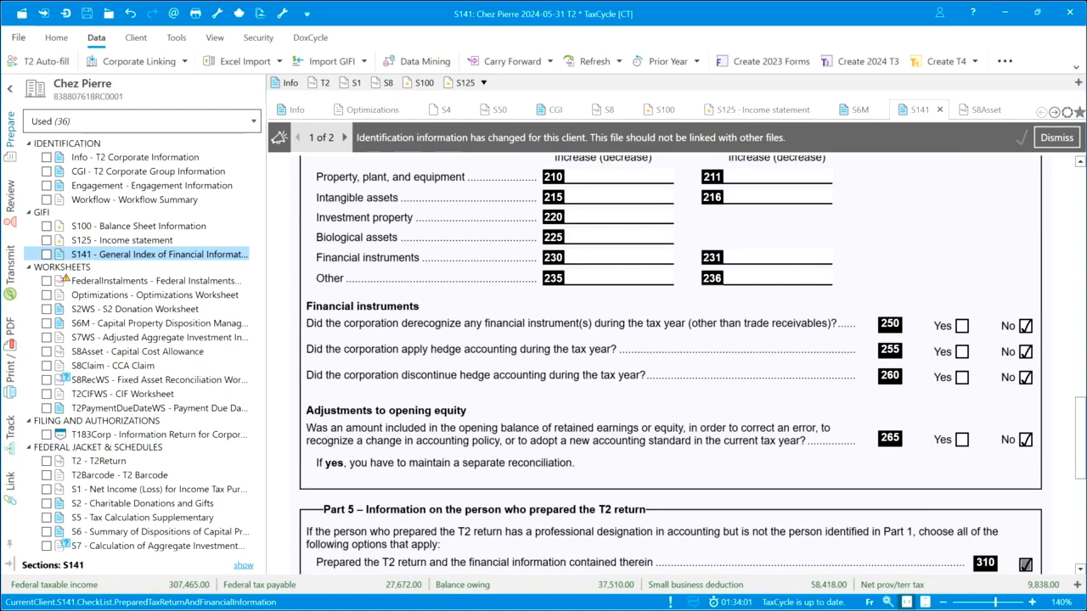
# Open the S100 balance sheet information from the GIFI forms
pyautogui.keyDown('ctrl'); pyautogui.click(97, 242); pyautogui.keyUp('ctrl')
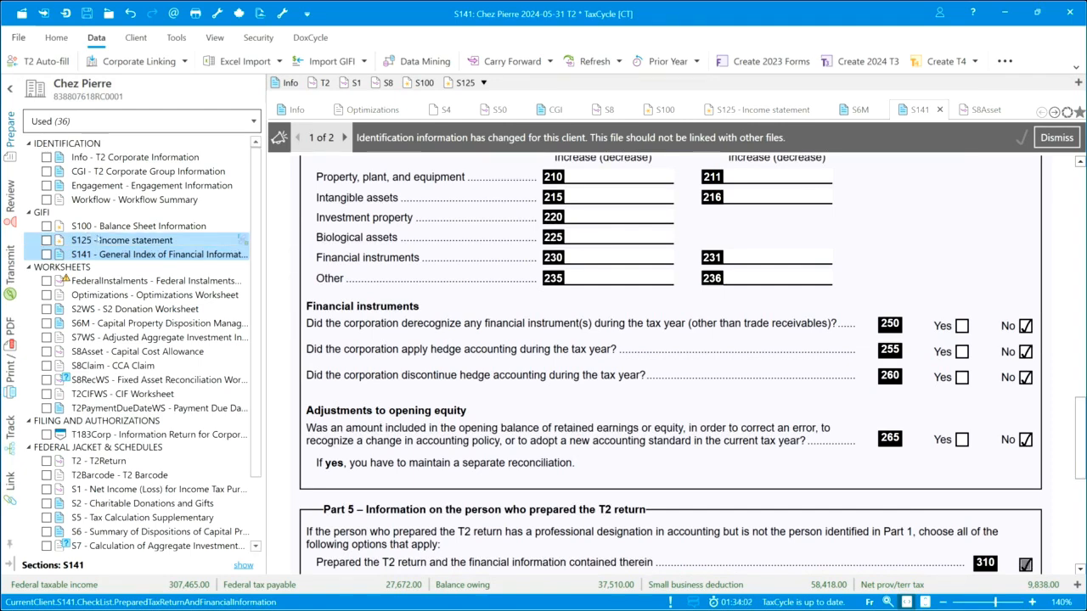
pyautogui.click(99, 227)
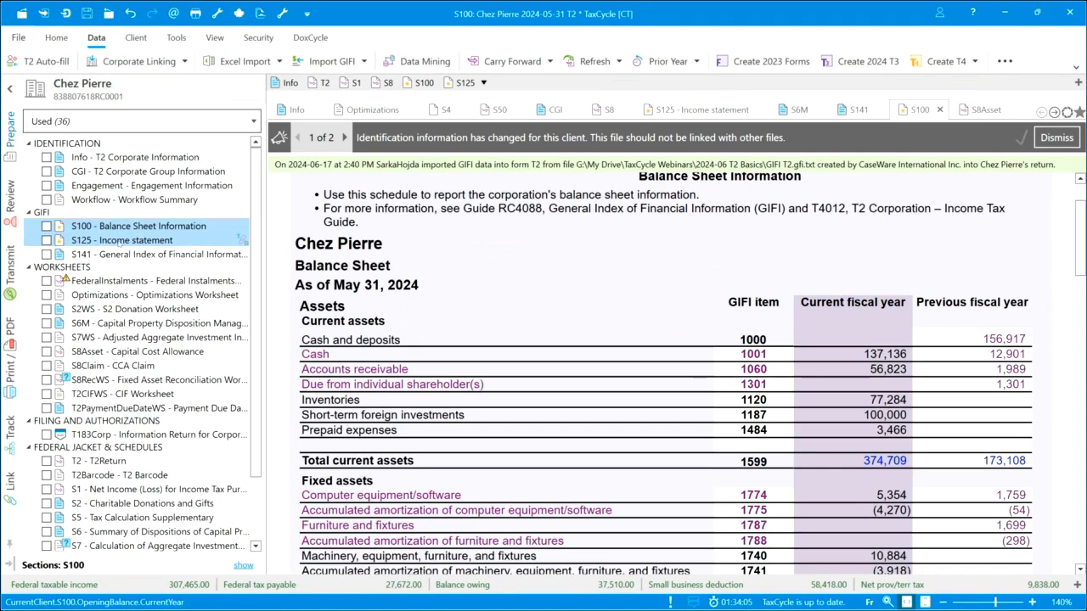